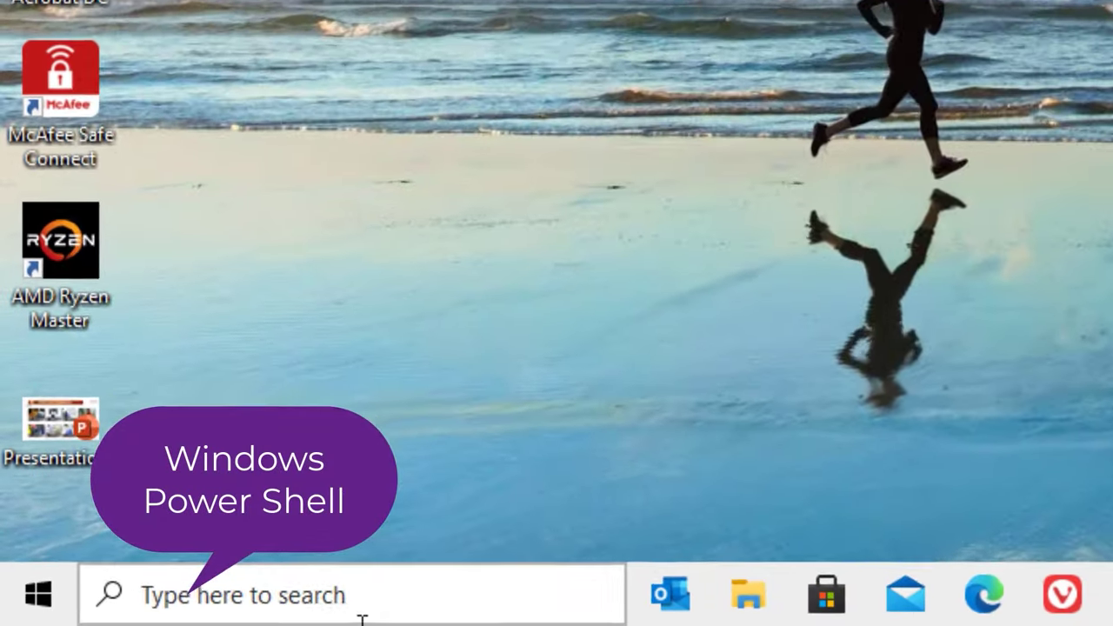
Step: Search Windows for "power shell" and run Windows PowerShell as administrator
{"action": "left_click", "coordinate": [131, 623]}
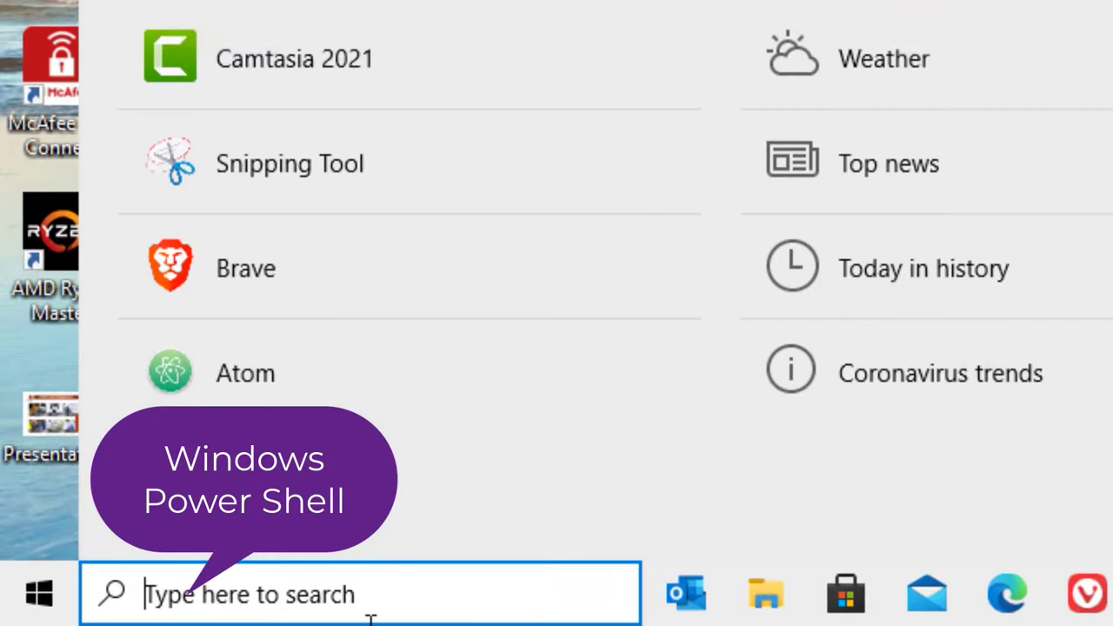
{"action": "type", "text": "power s"}
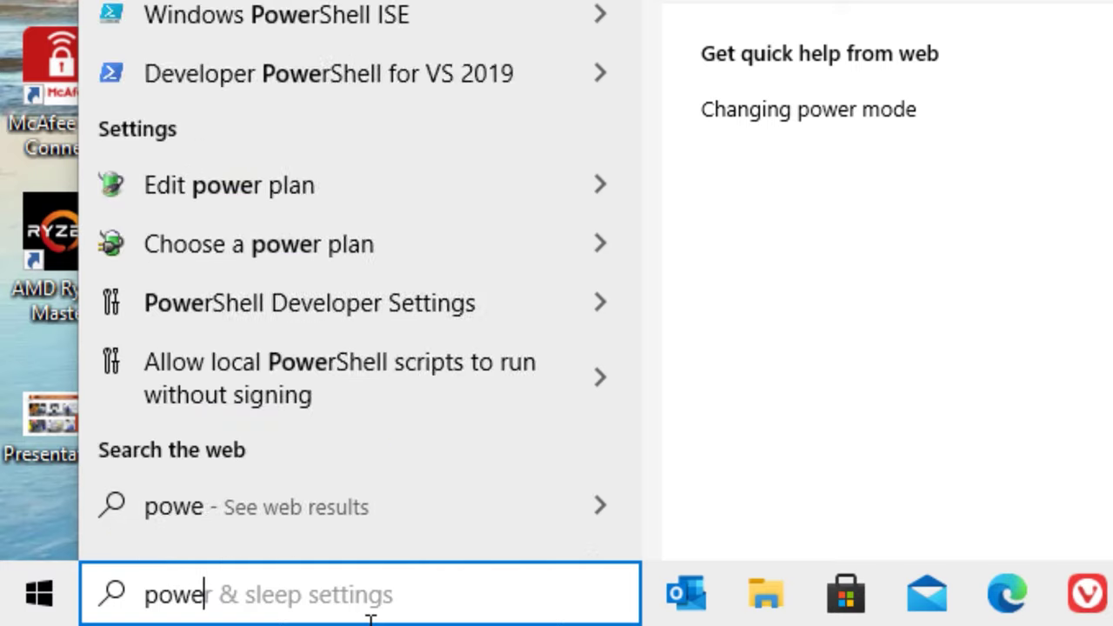
{"action": "type", "text": "hell"}
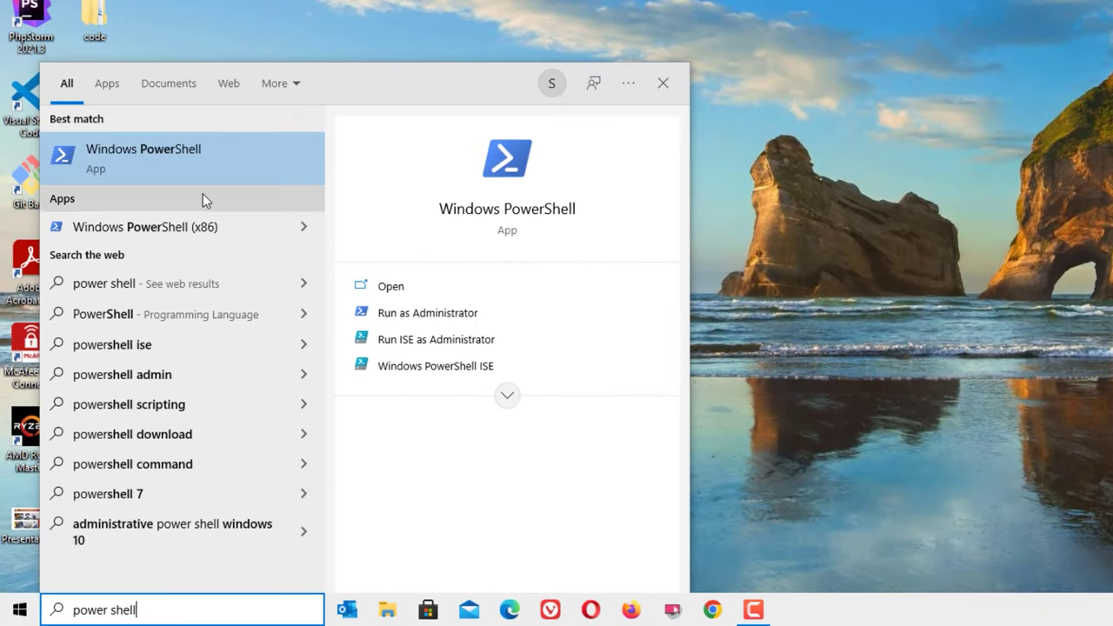
{"action": "right_click", "coordinate": [188, 157]}
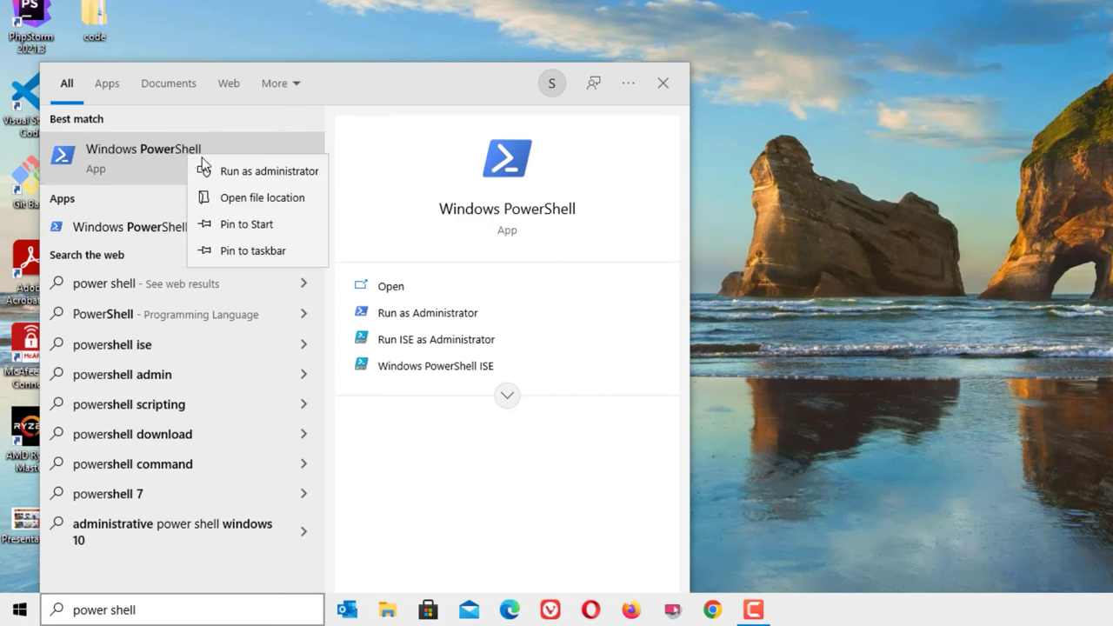
{"action": "left_click", "coordinate": [240, 168]}
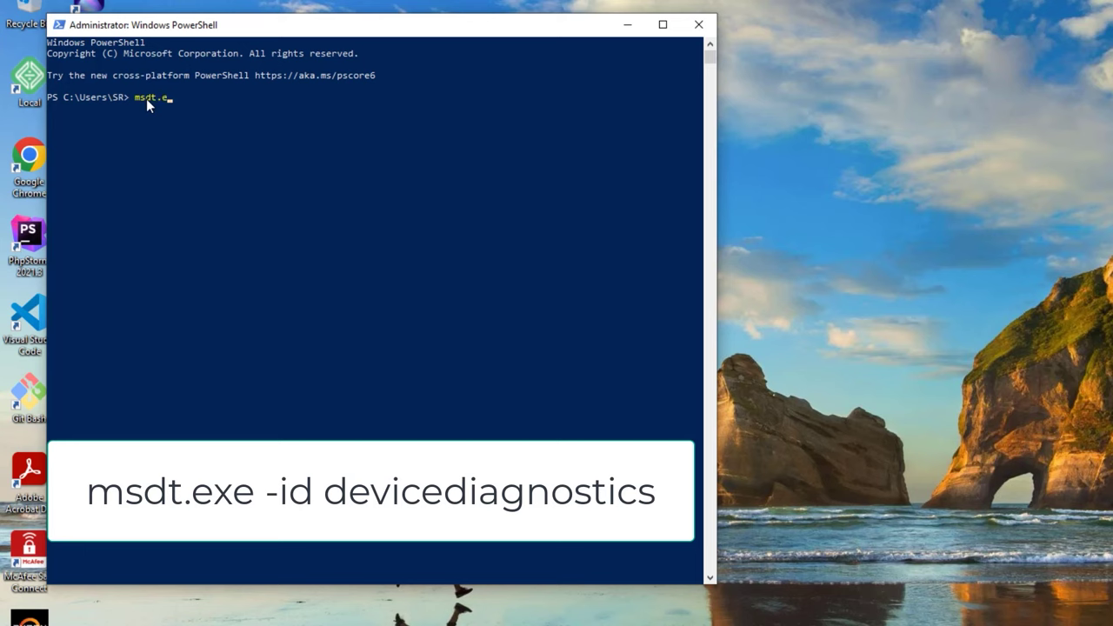
Step: Run the command msdt.exe -id devicediagnostics and close the PowerShell window
{"action": "type", "text": "-id devicediagnostics"}
{"action": "key", "text": "Return"}
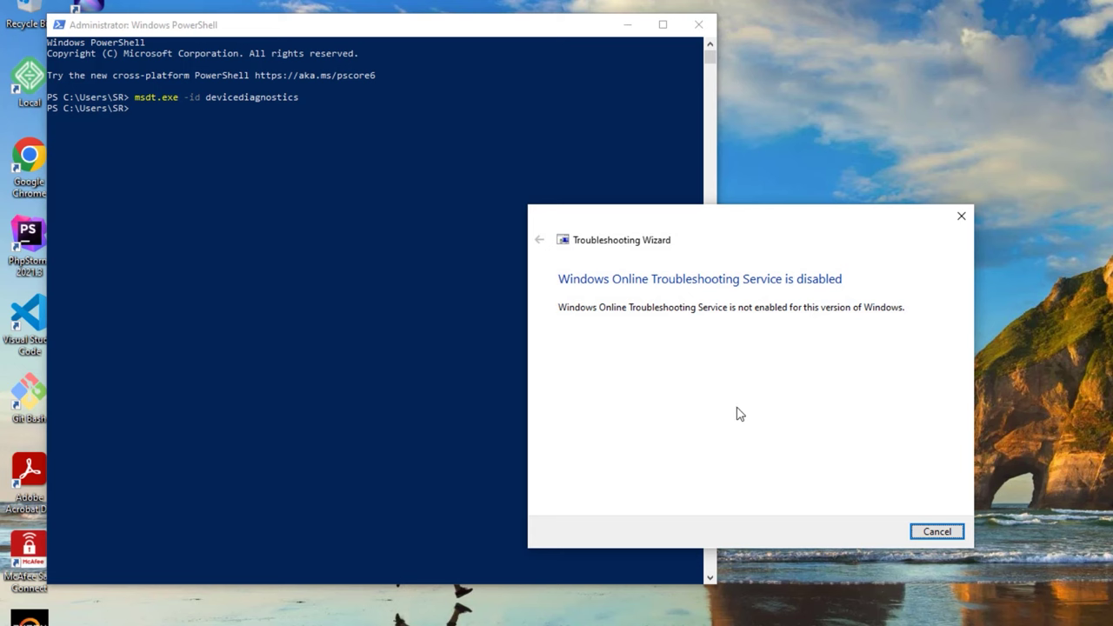
{"action": "left_click", "coordinate": [701, 29]}
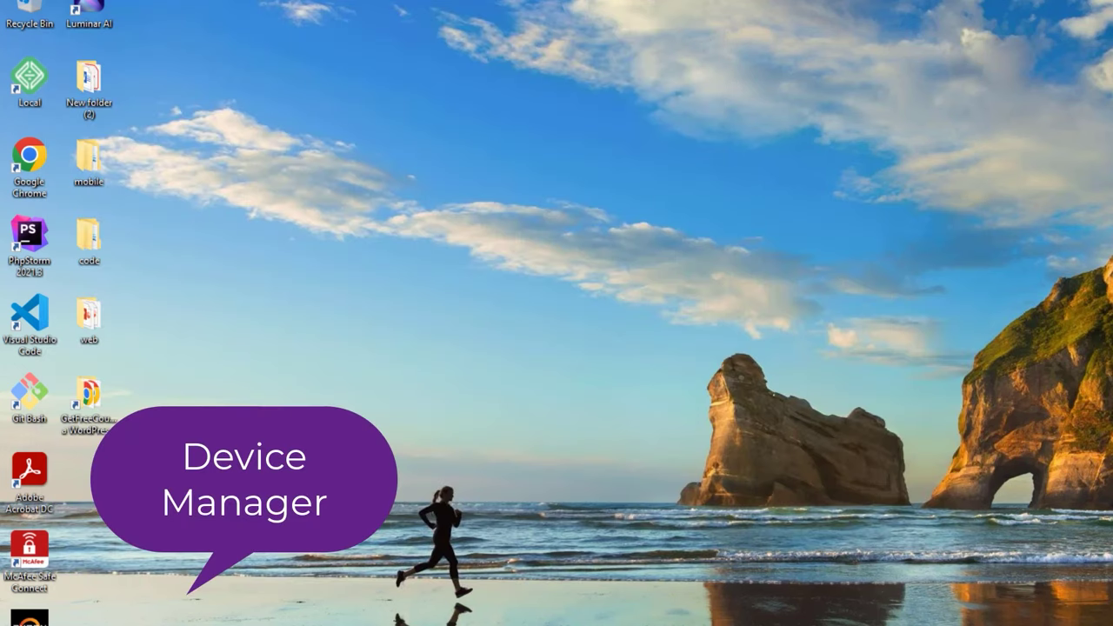
Step: Search Windows for "device" and open Device Manager
{"action": "left_click", "coordinate": [185, 625]}
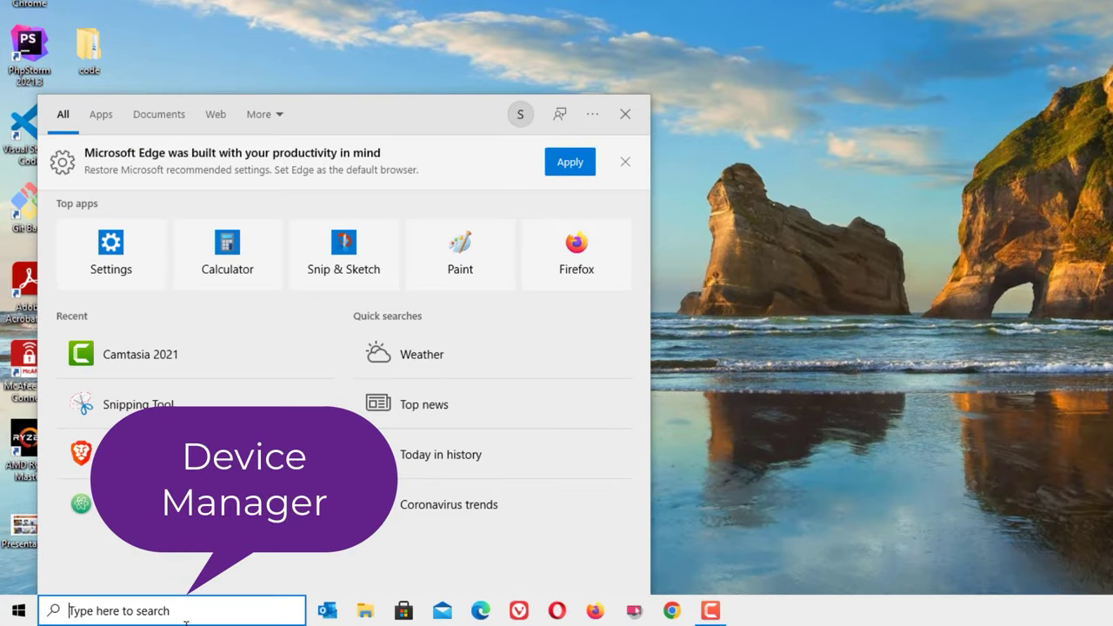
{"action": "type", "text": "devi"}
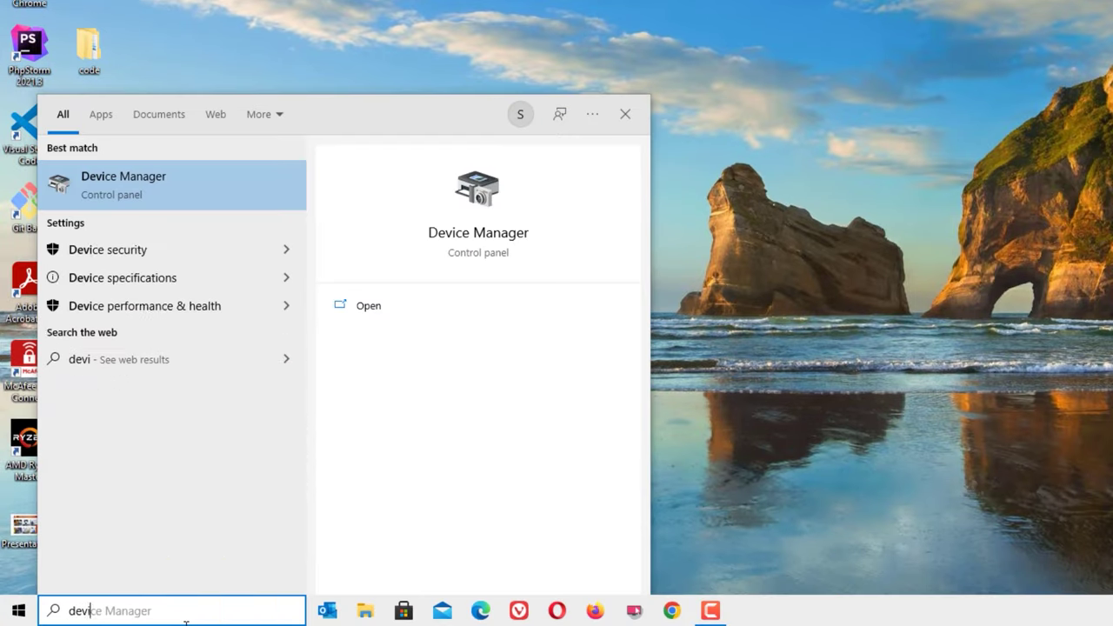
{"action": "type", "text": "cem"}
{"action": "key", "text": "BackSpace"}
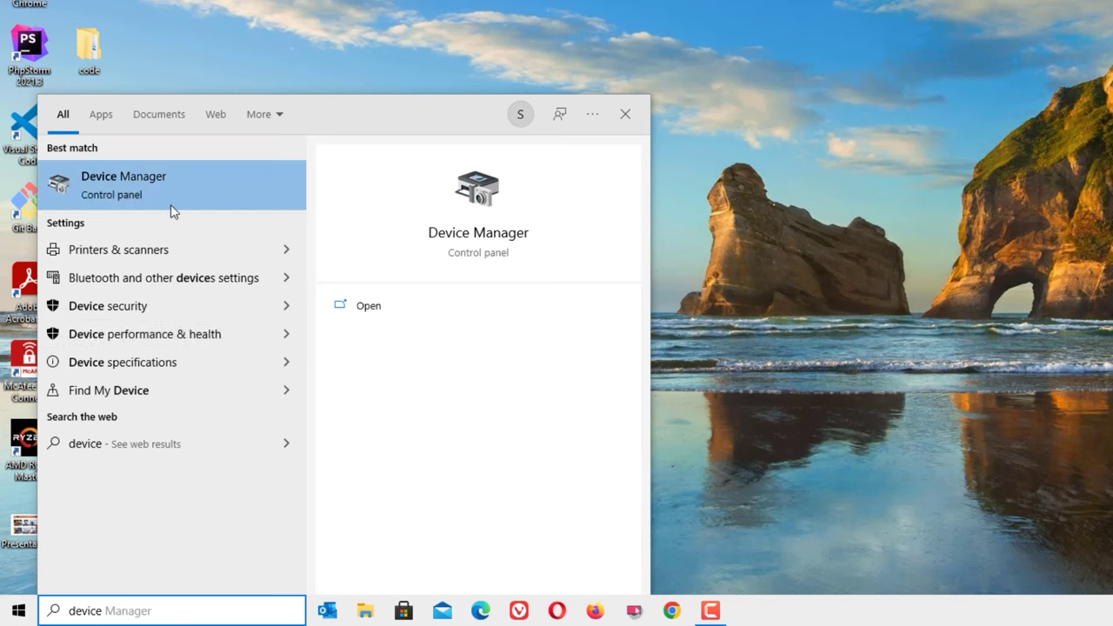
{"action": "left_click", "coordinate": [172, 207]}
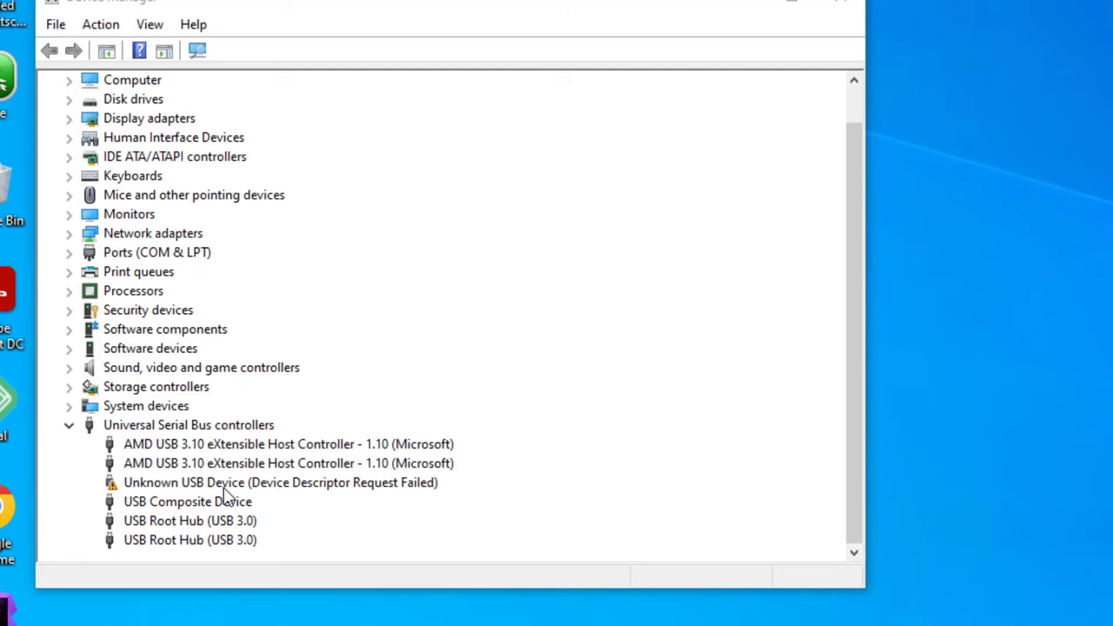
Step: Start a driver update for the Unknown USB Device (Device Descriptor Request Failed) under Universal Serial Bus controllers
{"action": "right_click", "coordinate": [224, 488]}
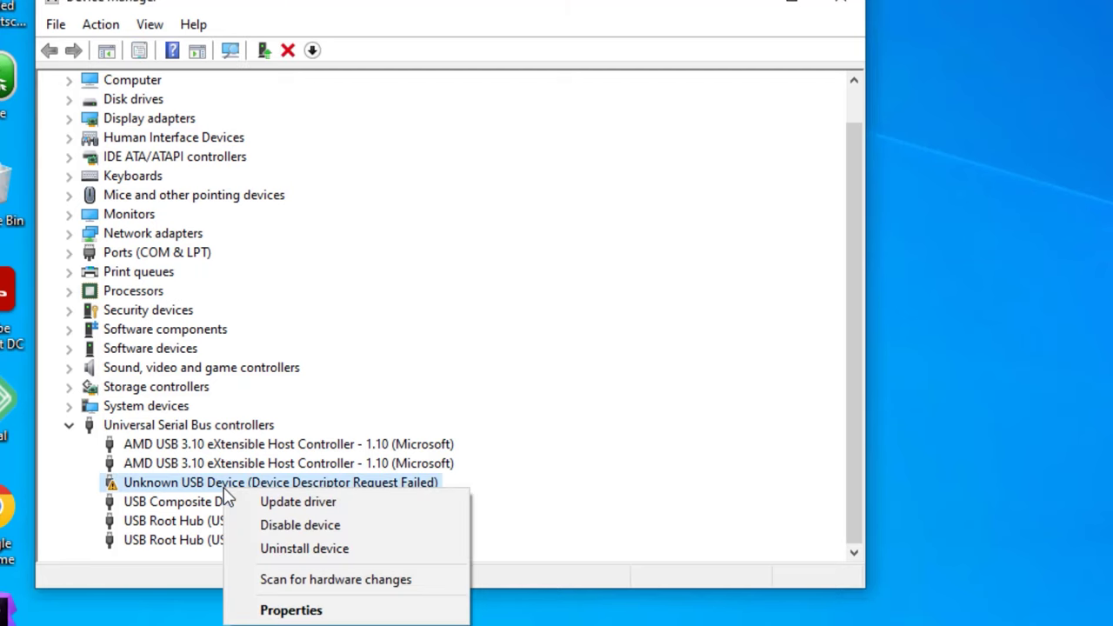
{"action": "left_click", "coordinate": [278, 508]}
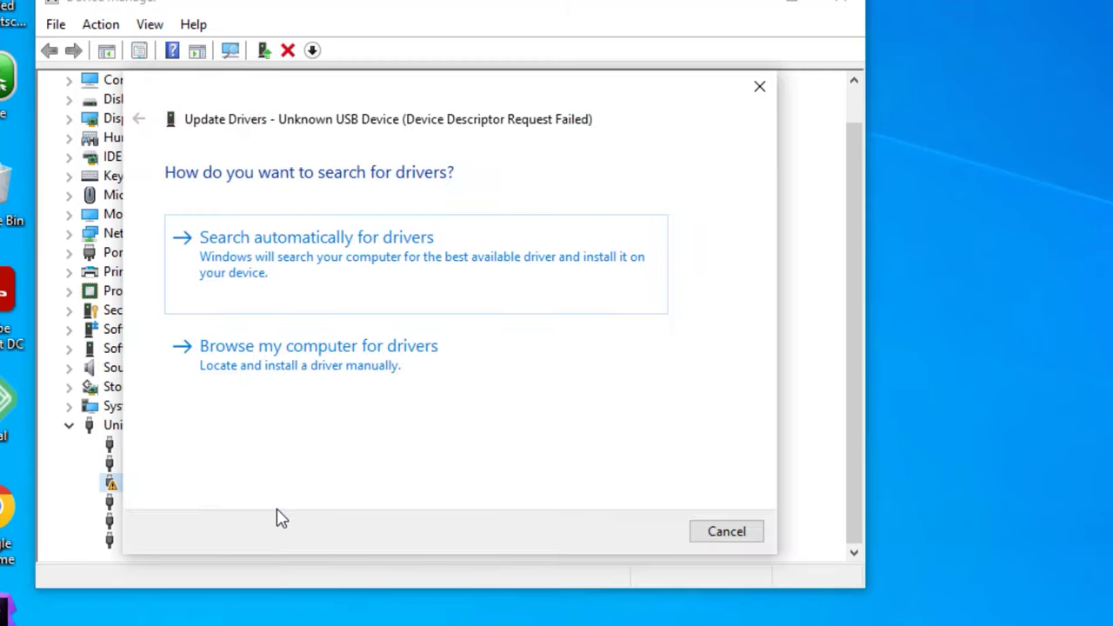
{"action": "left_click", "coordinate": [277, 389]}
{"action": "left_click", "coordinate": [277, 399]}
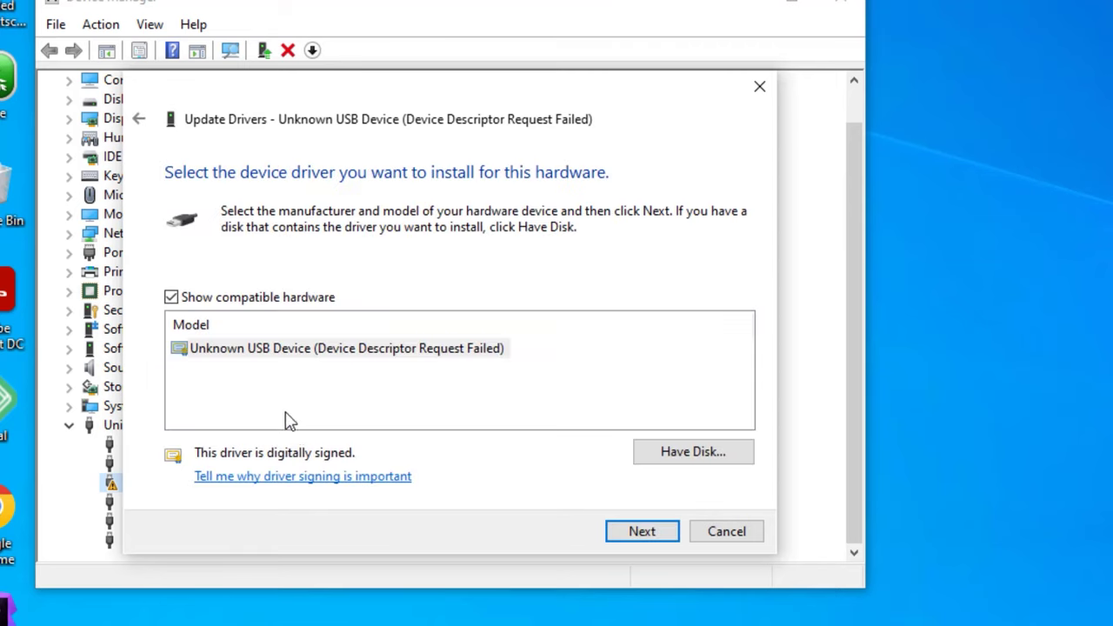
{"action": "left_click", "coordinate": [141, 119]}
{"action": "left_click", "coordinate": [141, 120]}
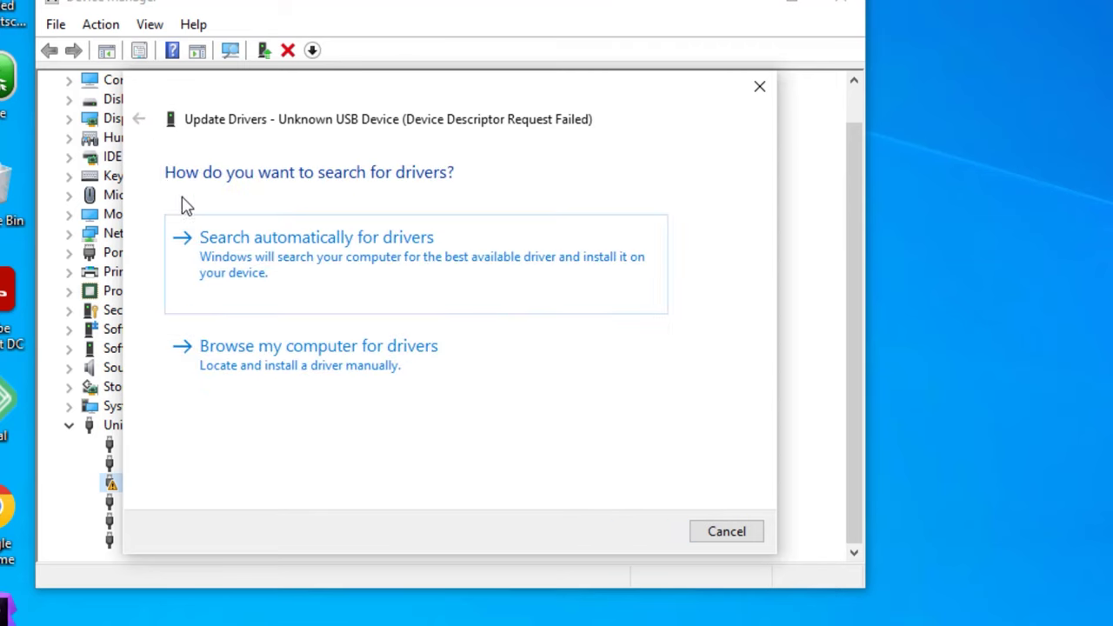
Step: Search automatically for drivers for the unknown USB device and return to the driver search choices
{"action": "left_click", "coordinate": [209, 246]}
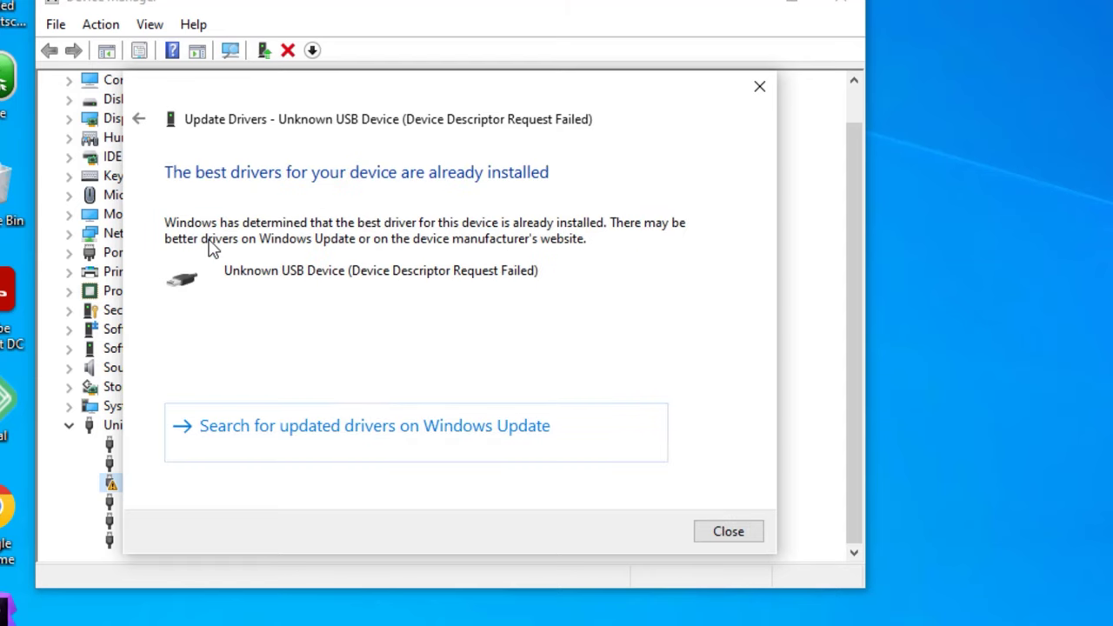
{"action": "left_click", "coordinate": [139, 119]}
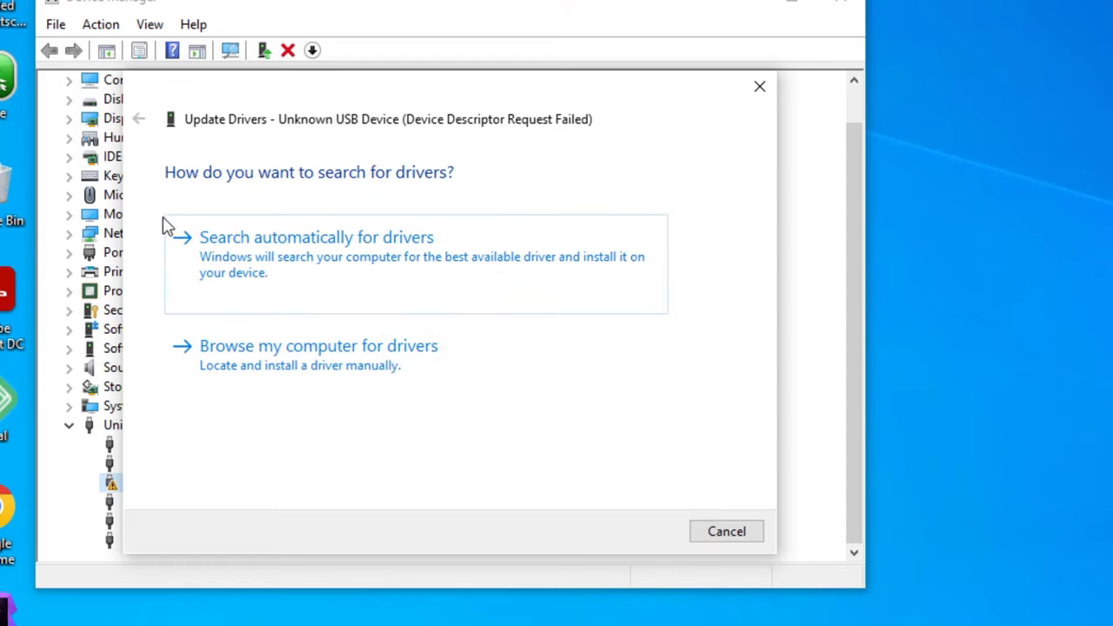
Step: Install the Unknown USB Device (Device Descriptor Request Failed) driver from the list of drivers available on the computer and close the wizard
{"action": "left_click", "coordinate": [213, 370]}
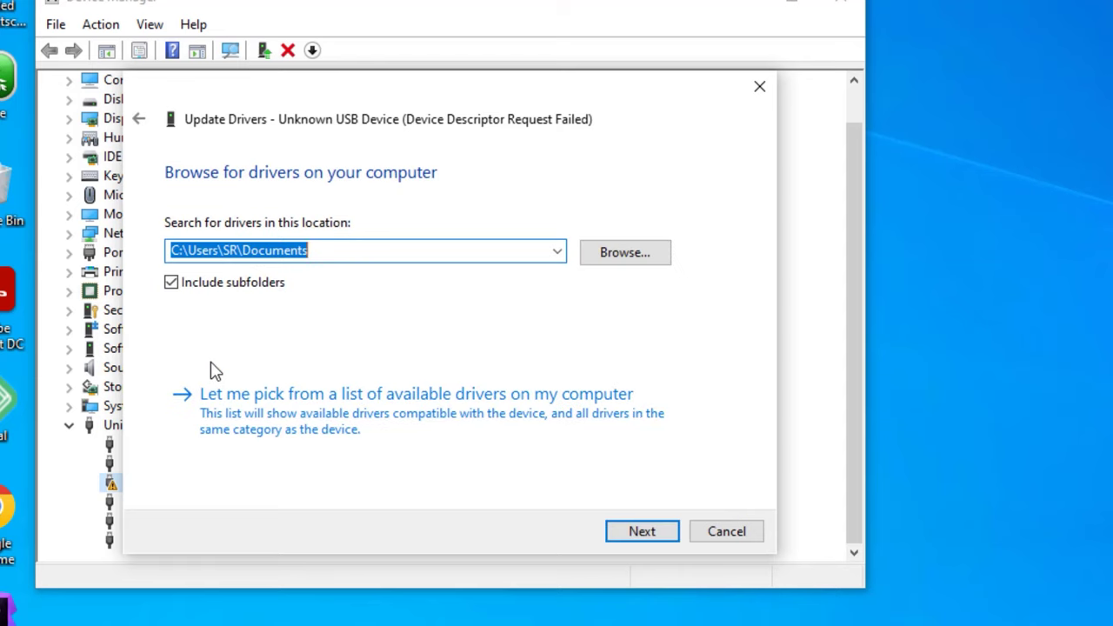
{"action": "left_click", "coordinate": [247, 446]}
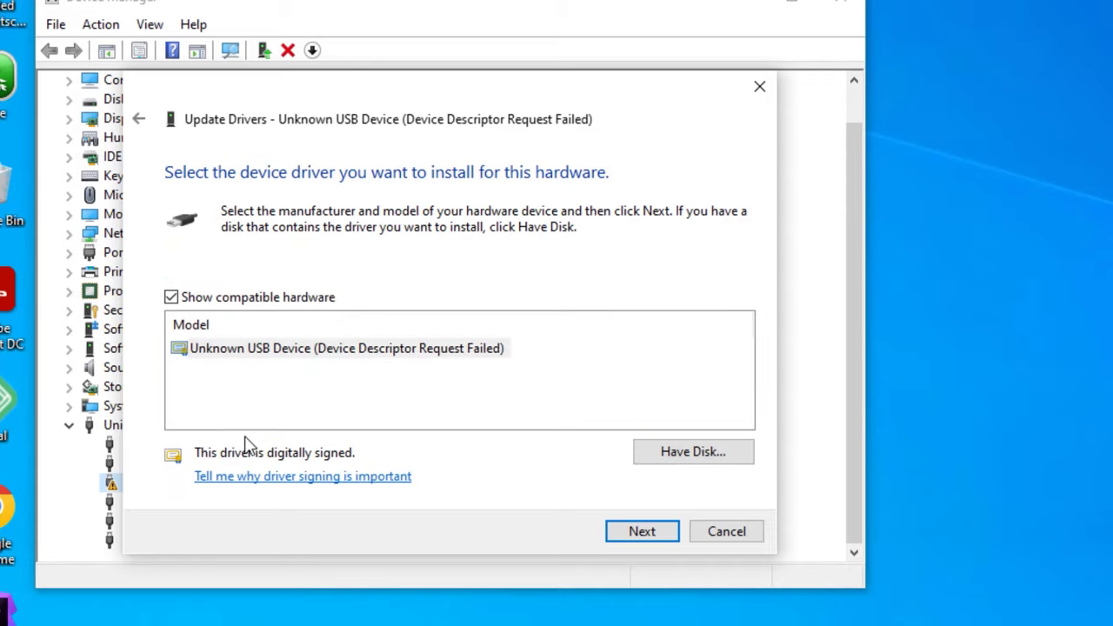
{"action": "left_click", "coordinate": [272, 350]}
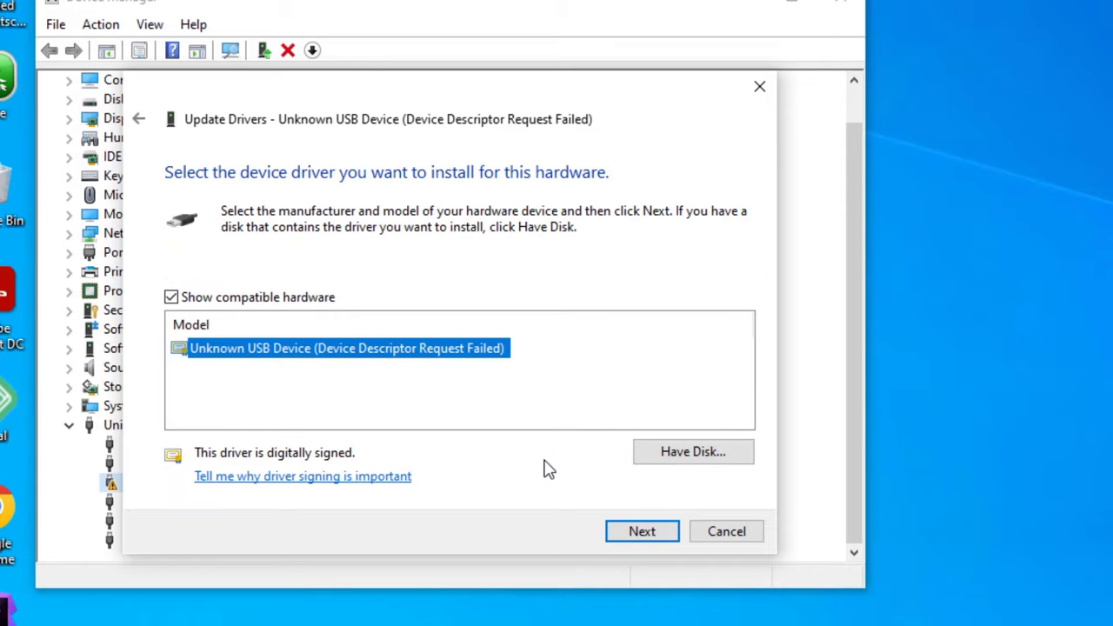
{"action": "left_click", "coordinate": [642, 530]}
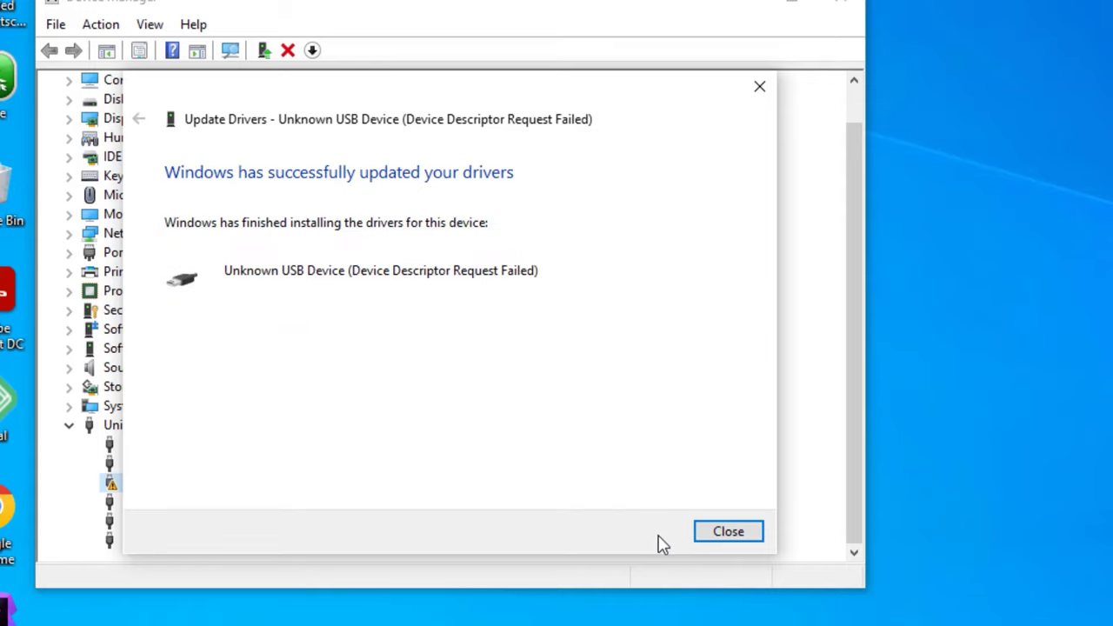
{"action": "left_click", "coordinate": [728, 533]}
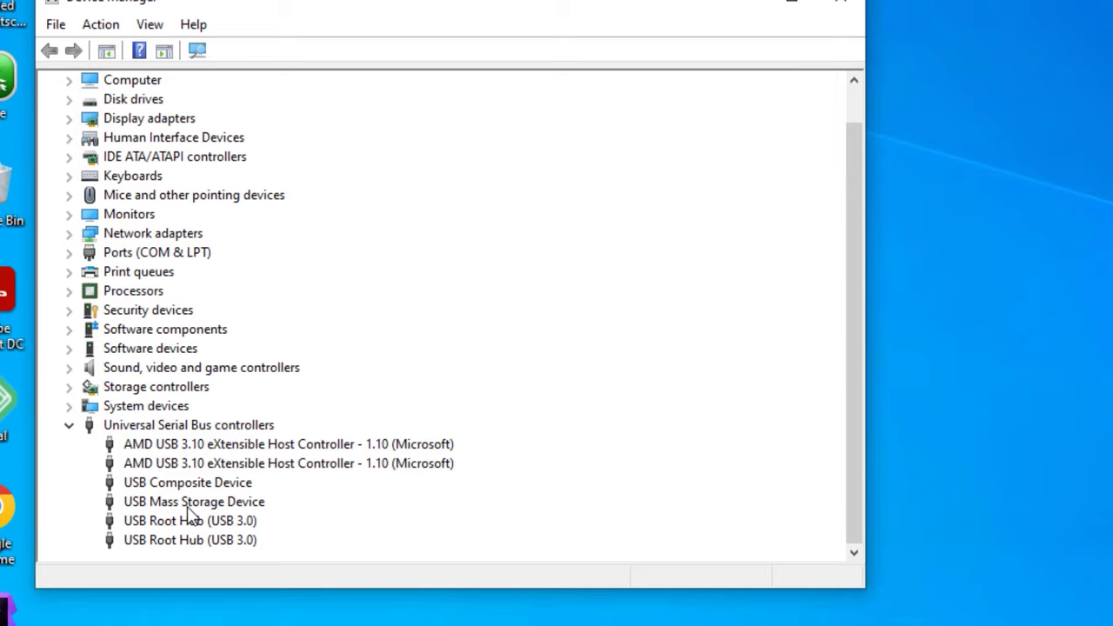
{"action": "left_click", "coordinate": [187, 504]}
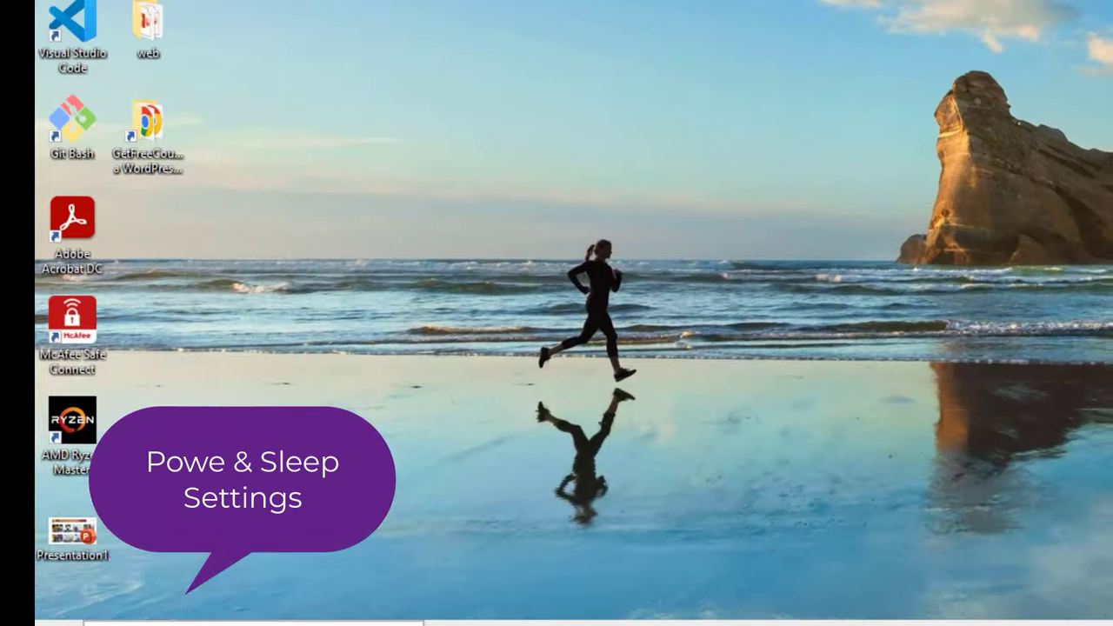
Step: Open Windows Settings and find the Power & sleep settings by searching for "power"
{"action": "left_click", "coordinate": [289, 620]}
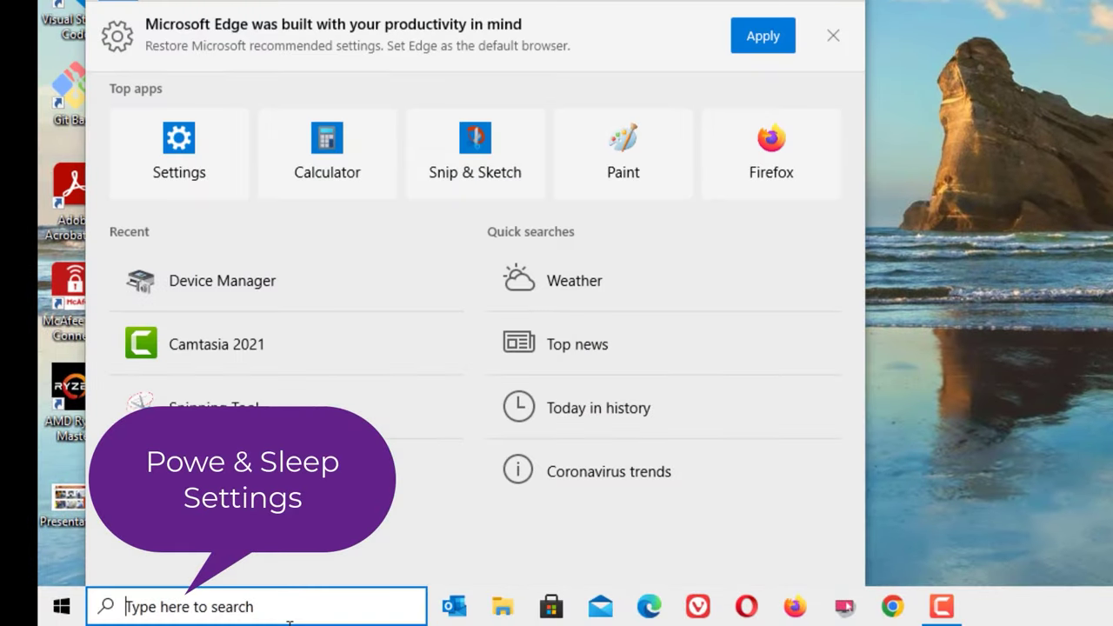
{"action": "type", "text": "sett"}
{"action": "key", "text": "Return"}
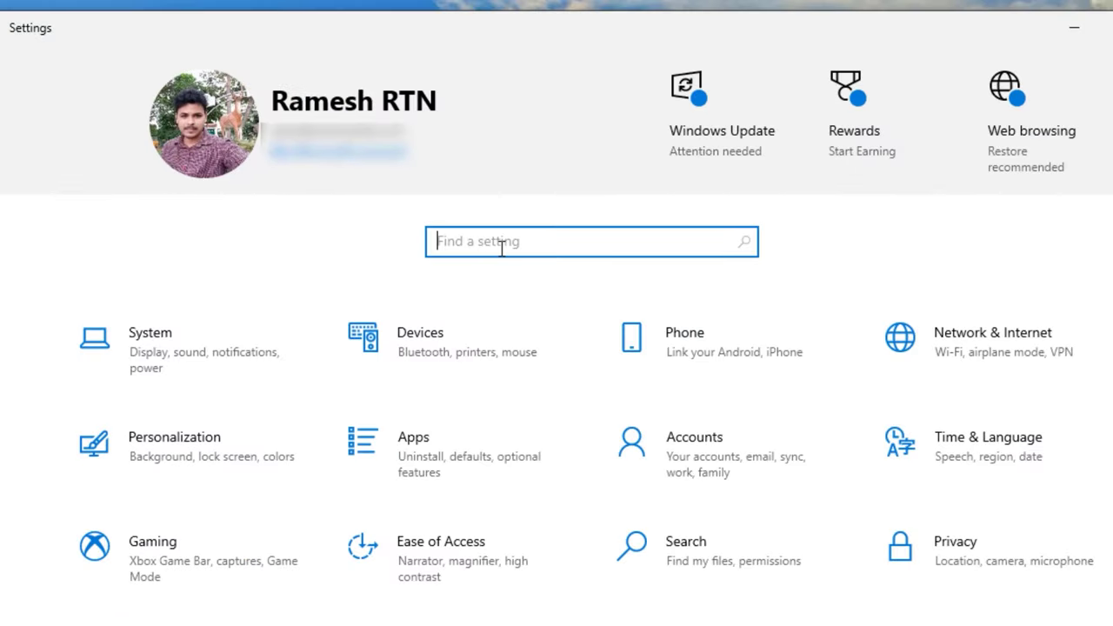
{"action": "type", "text": "power"}
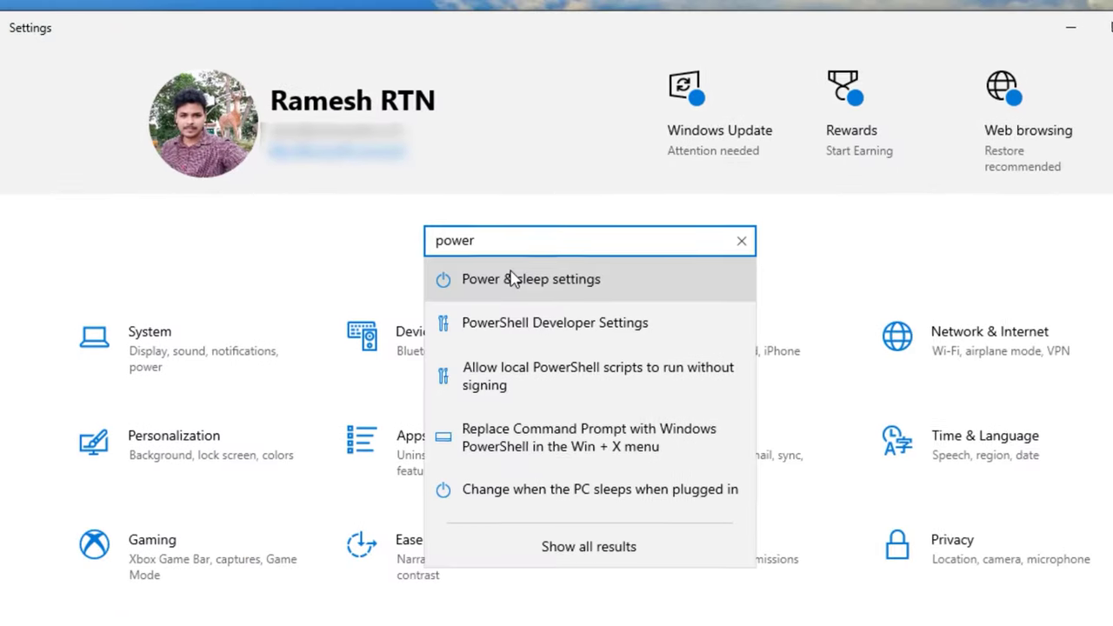
{"action": "left_click", "coordinate": [515, 281]}
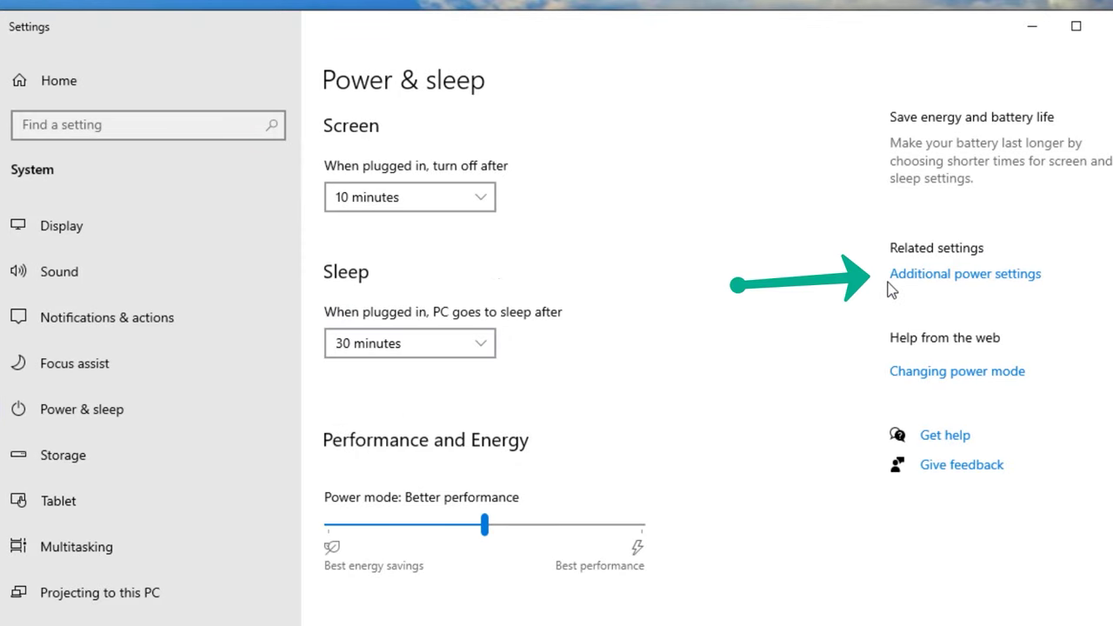
Step: Open the advanced power settings of the Balanced plan through the additional power settings and the computer sleep options
{"action": "left_click", "coordinate": [949, 282]}
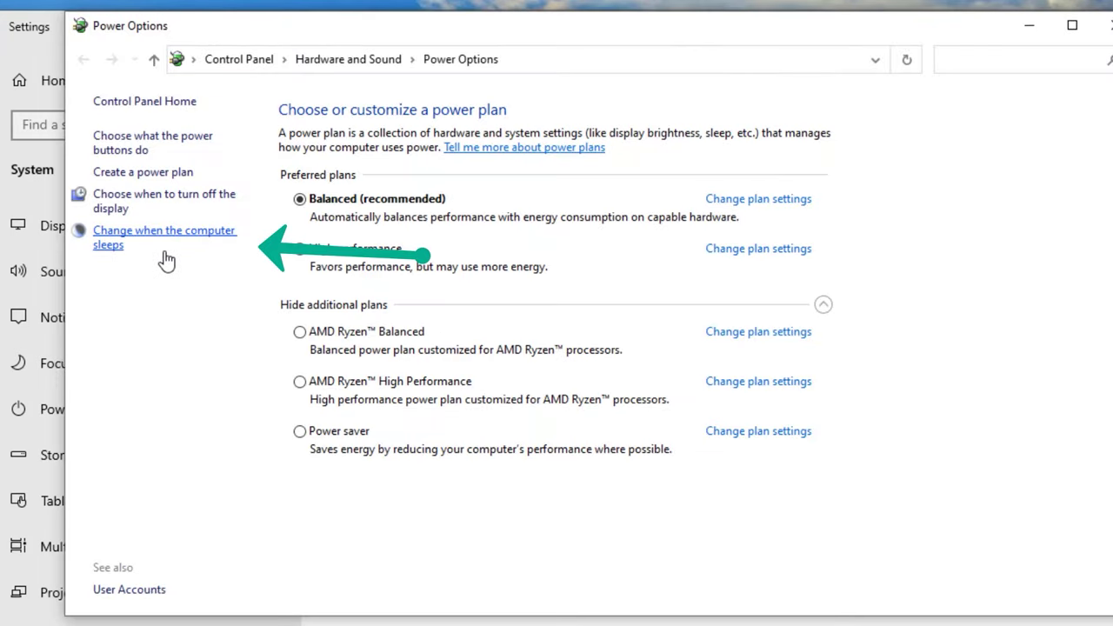
{"action": "left_click", "coordinate": [165, 252]}
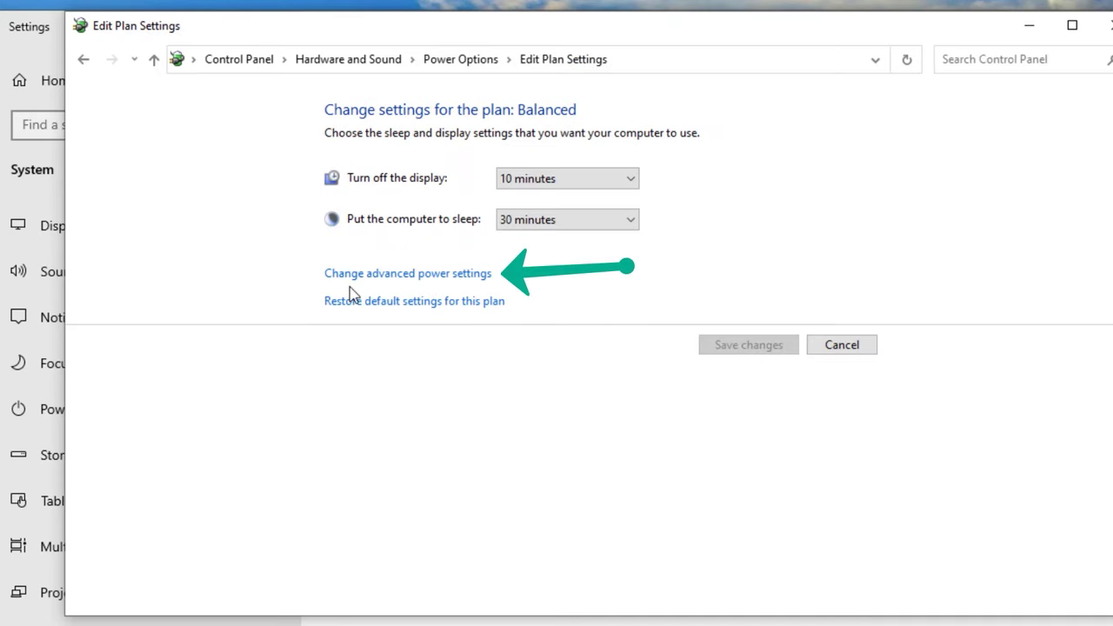
{"action": "left_click", "coordinate": [422, 278]}
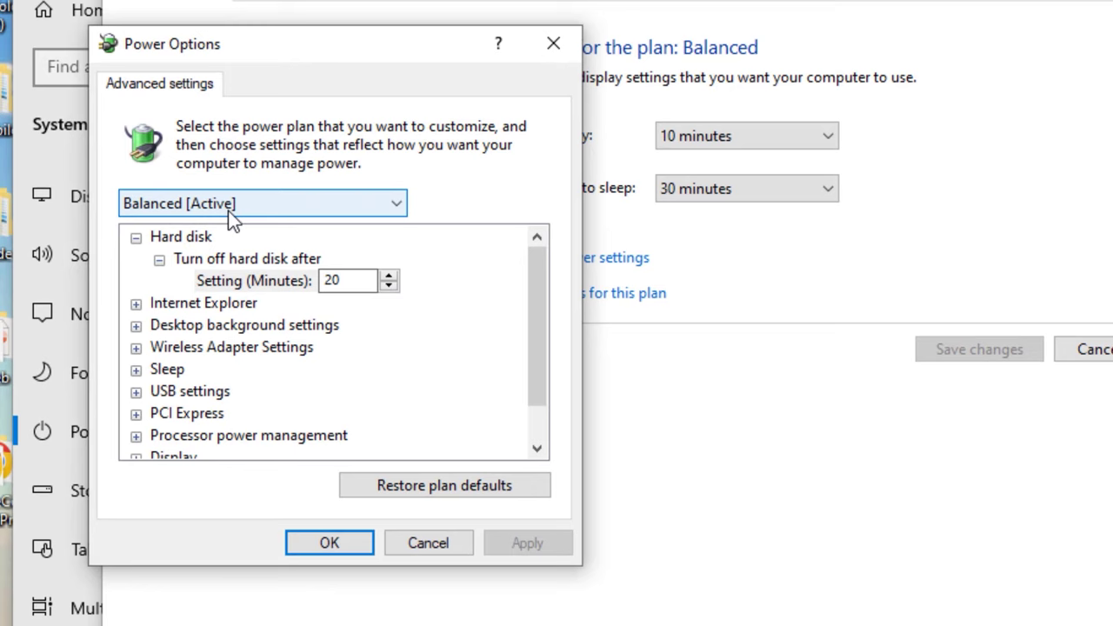
Step: Set USB selective suspend to Disabled under USB settings, apply the change, and close the settings windows
{"action": "scroll", "coordinate": [266, 311], "scroll_direction": "down", "scroll_amount": 1}
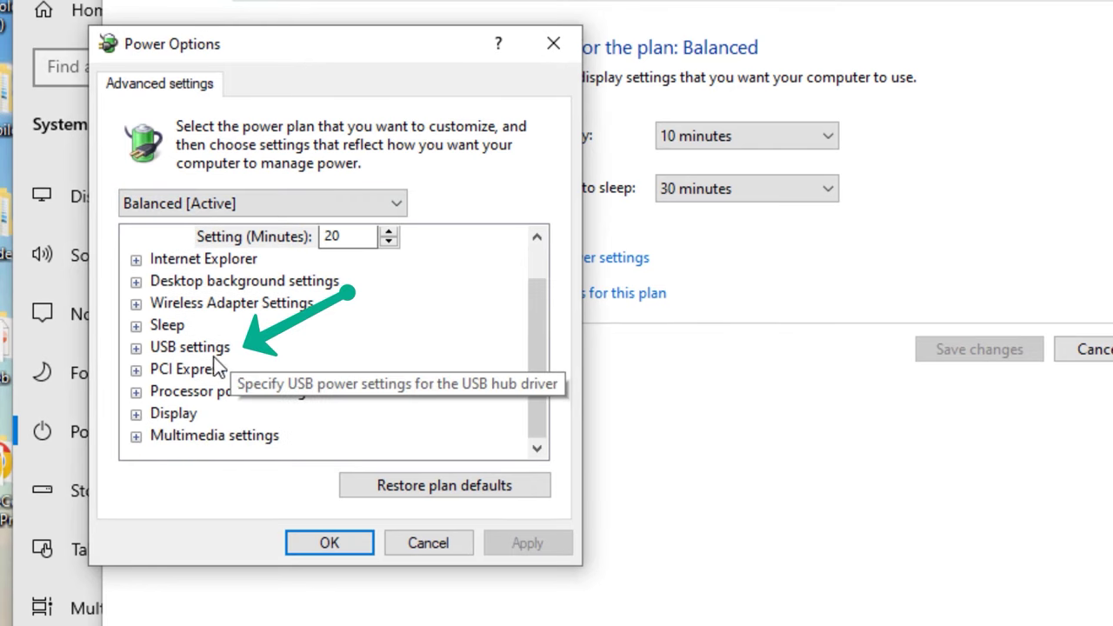
{"action": "double_click", "coordinate": [188, 350]}
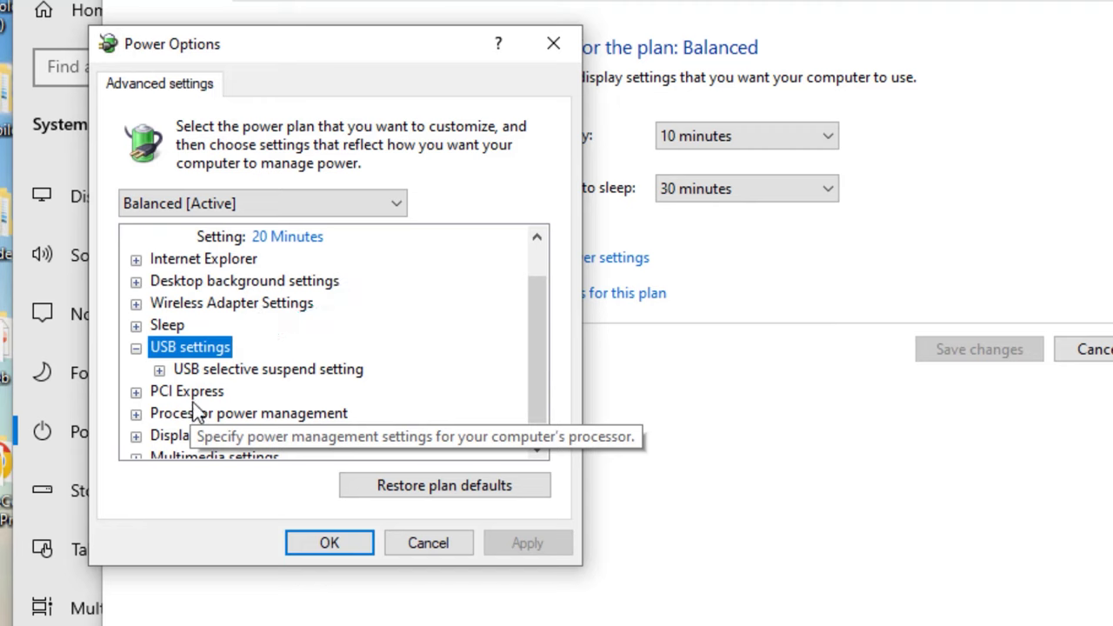
{"action": "left_click", "coordinate": [159, 371]}
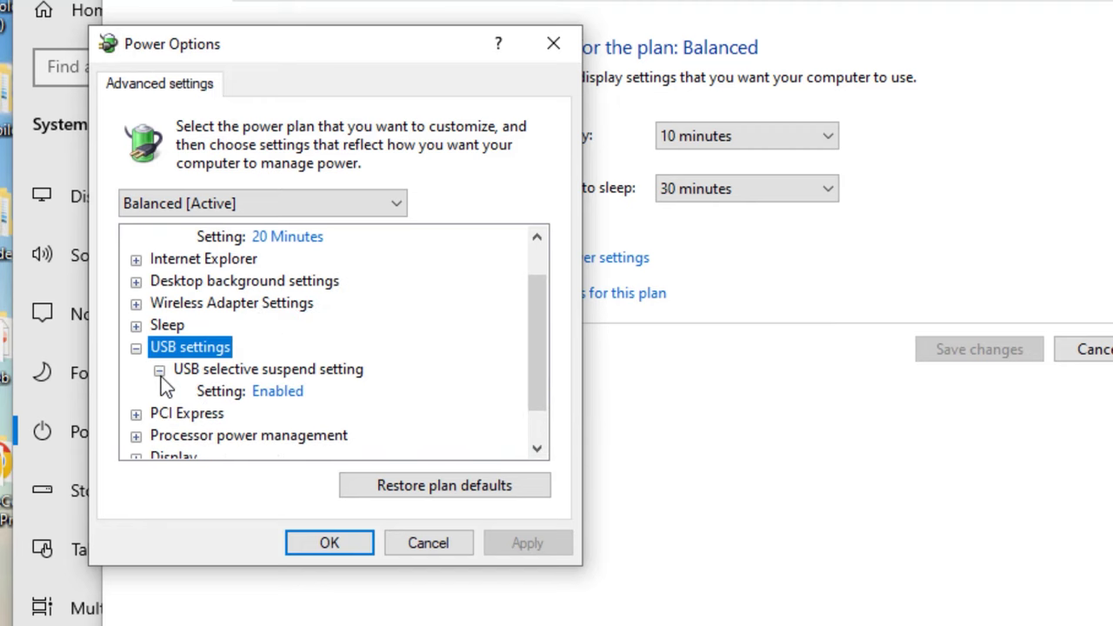
{"action": "left_click", "coordinate": [278, 393]}
{"action": "left_click", "coordinate": [283, 396]}
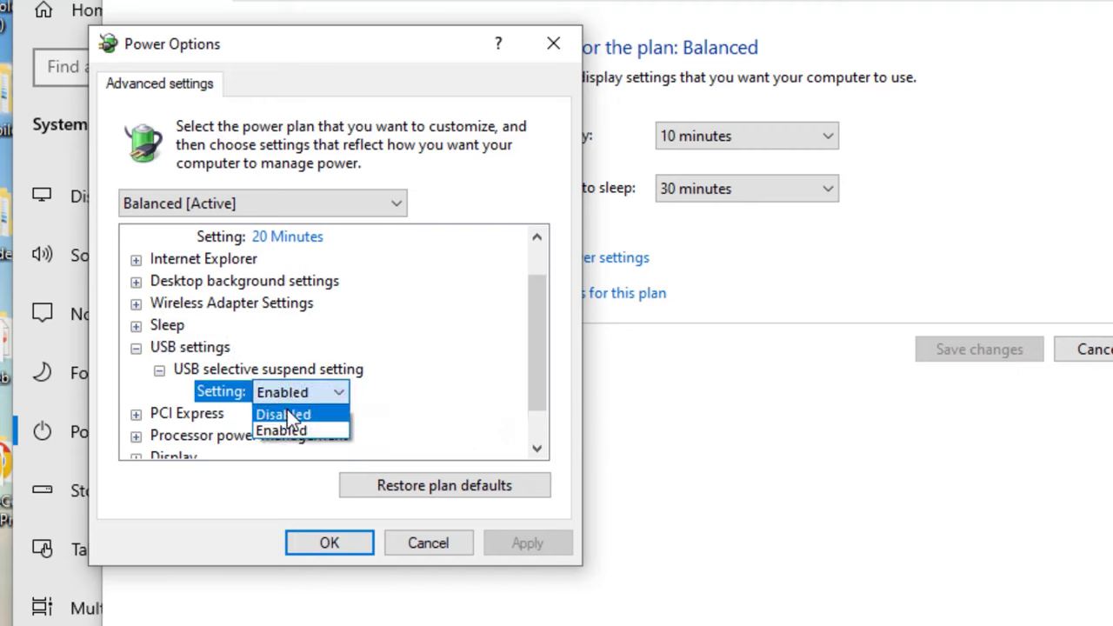
{"action": "left_click", "coordinate": [288, 416]}
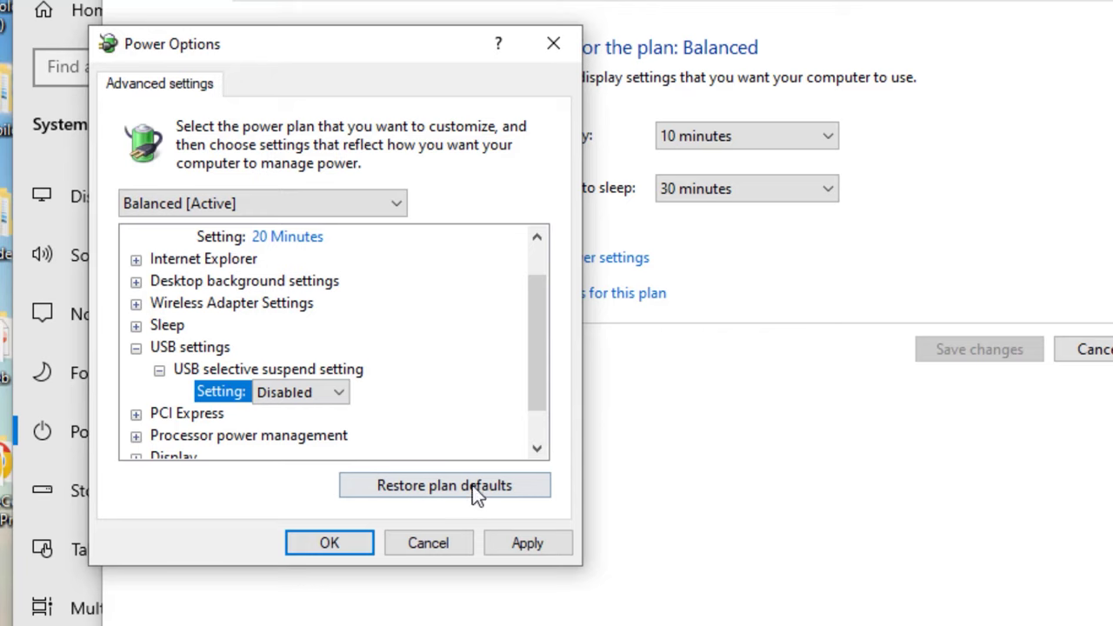
{"action": "left_click", "coordinate": [505, 537]}
{"action": "left_click", "coordinate": [329, 543]}
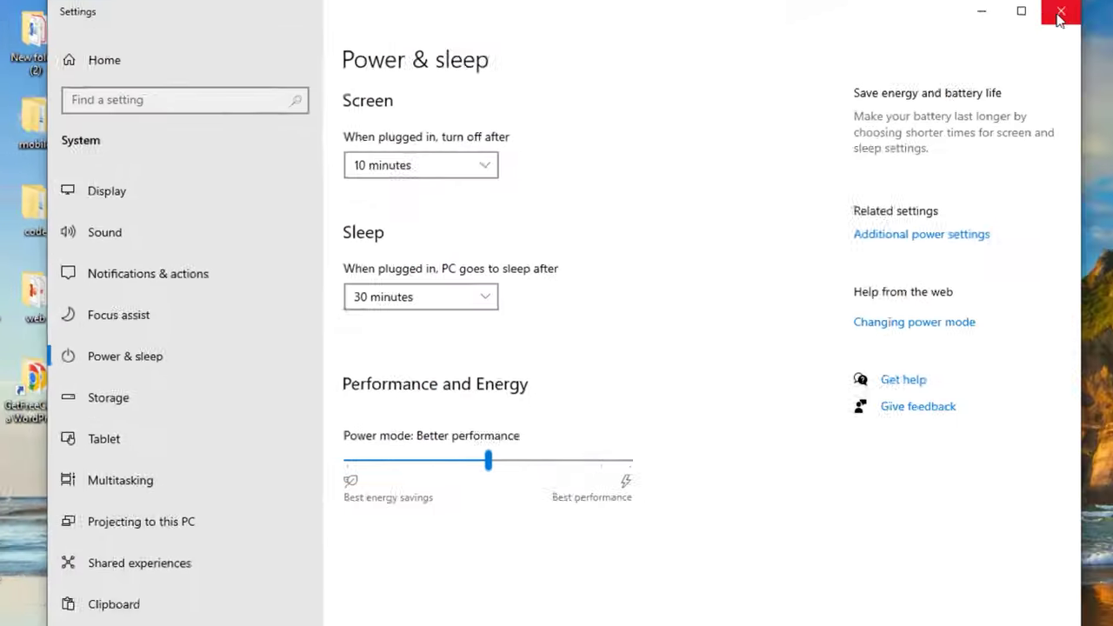
{"action": "left_click", "coordinate": [1061, 14]}
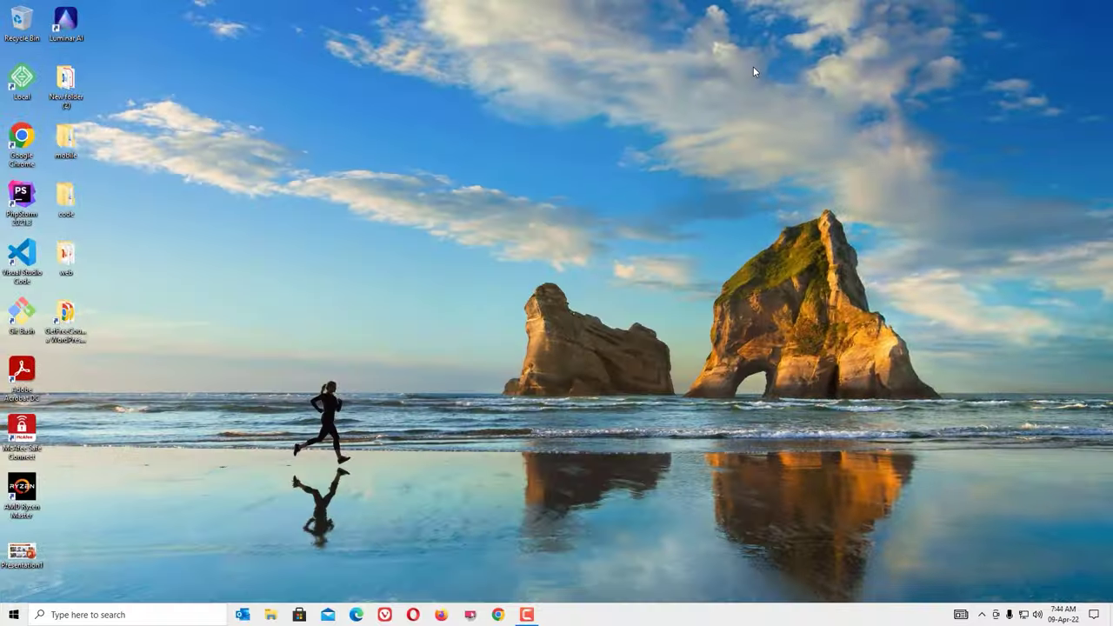